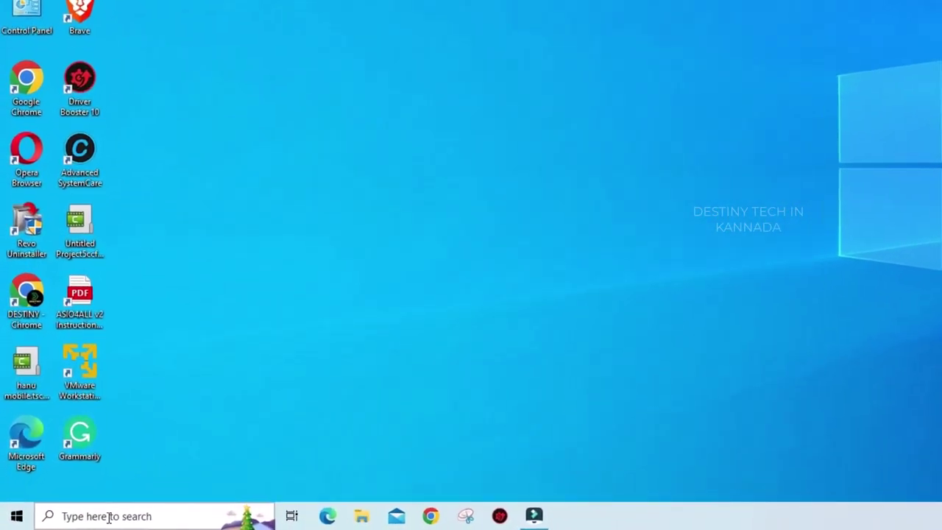
Step: Open Settings from Windows search, go to Time & Language > Language, and inspect the display language list
click(109, 516)
text(sett)
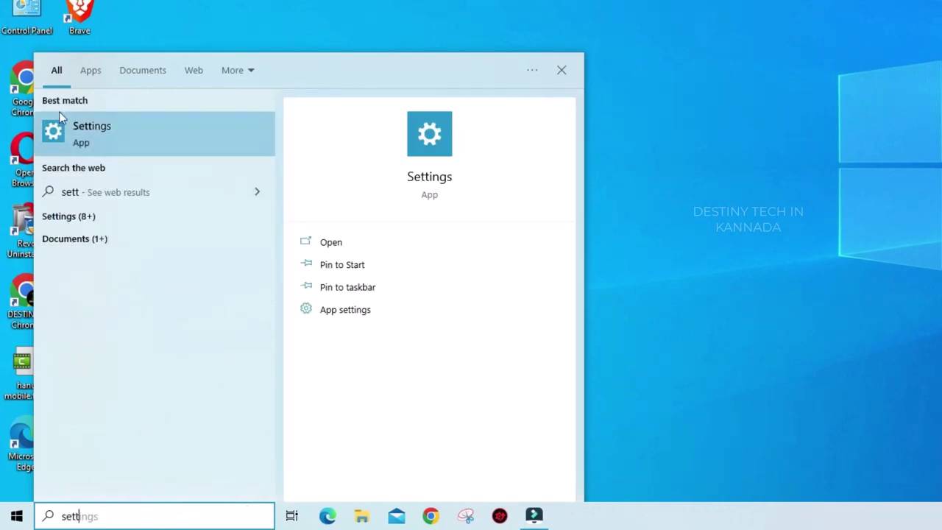
click(112, 146)
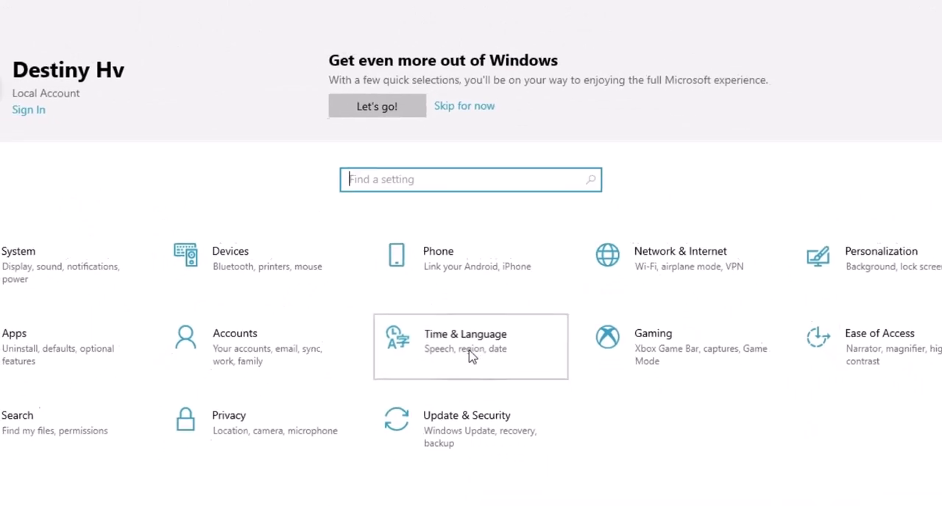
click(469, 355)
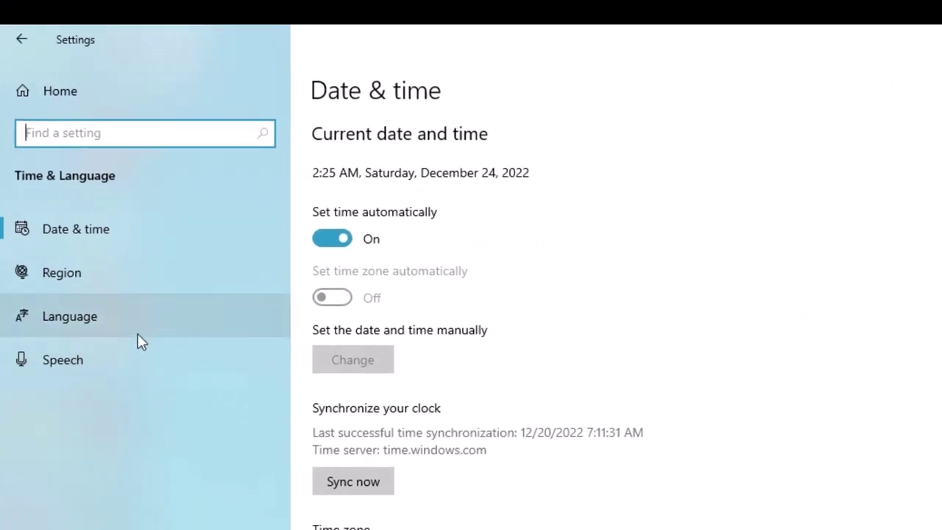
click(121, 321)
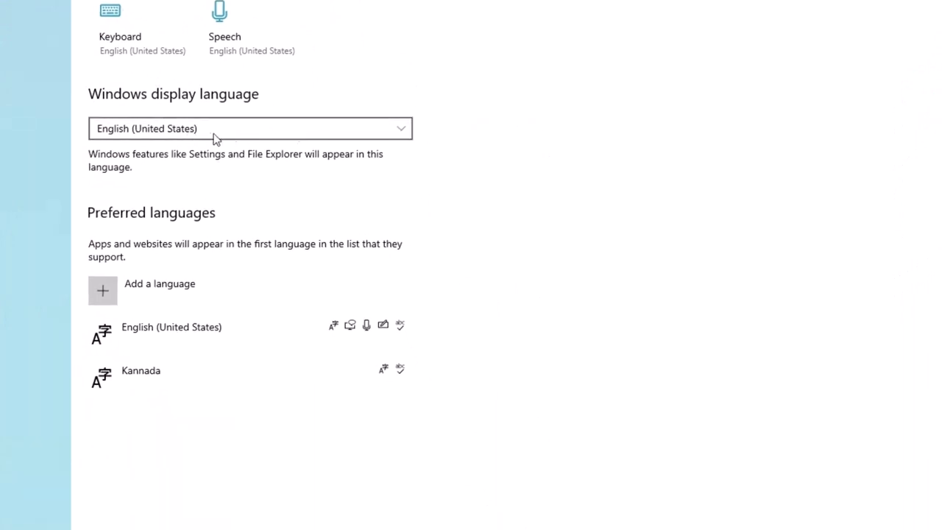
click(392, 130)
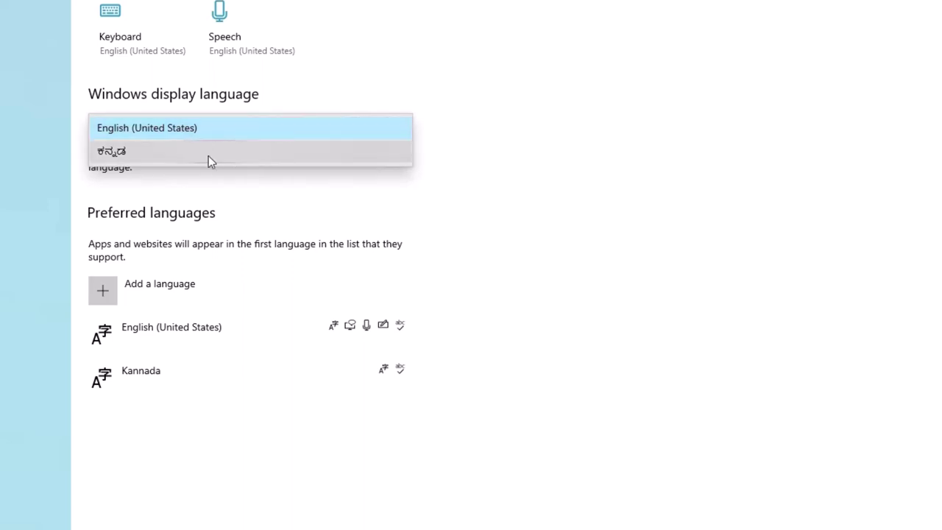
click(247, 202)
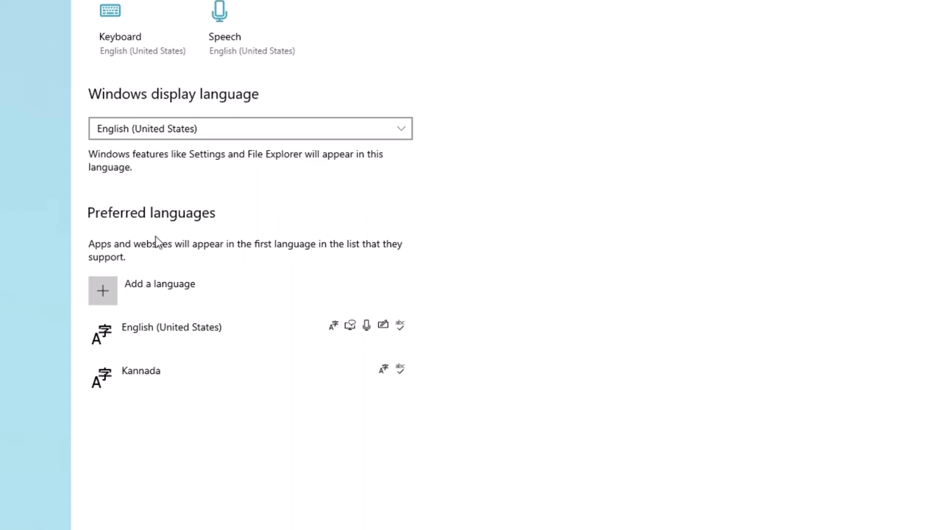
Step: Add a language by searching 'hind', selecting Hindi, and continuing to its optional features
click(102, 291)
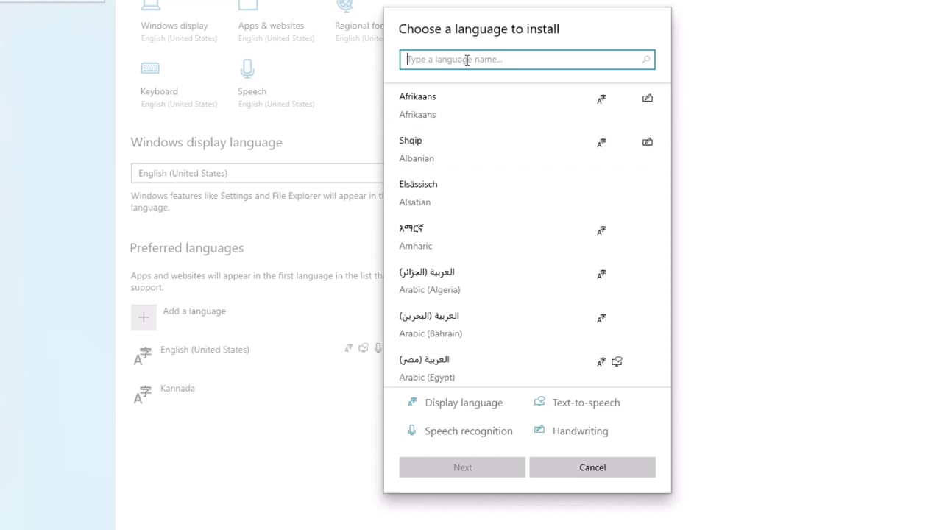
text(hind)
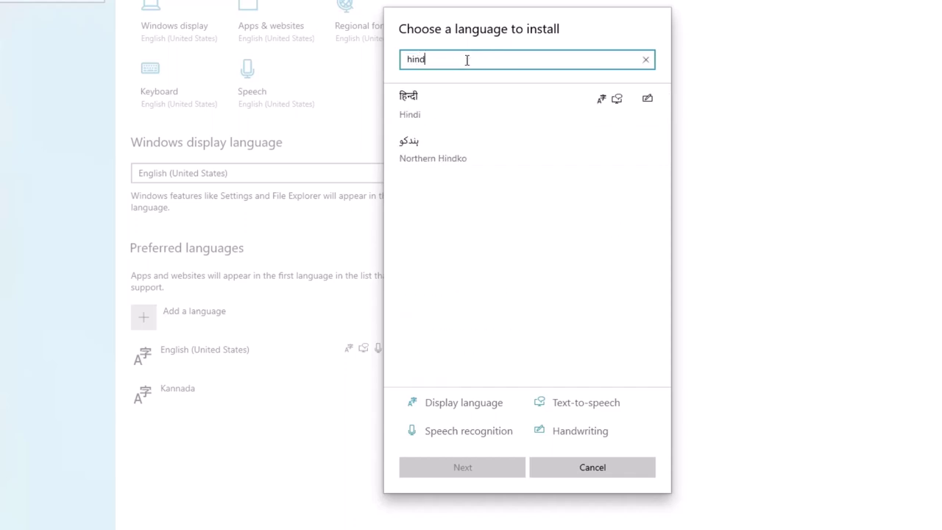
click(444, 115)
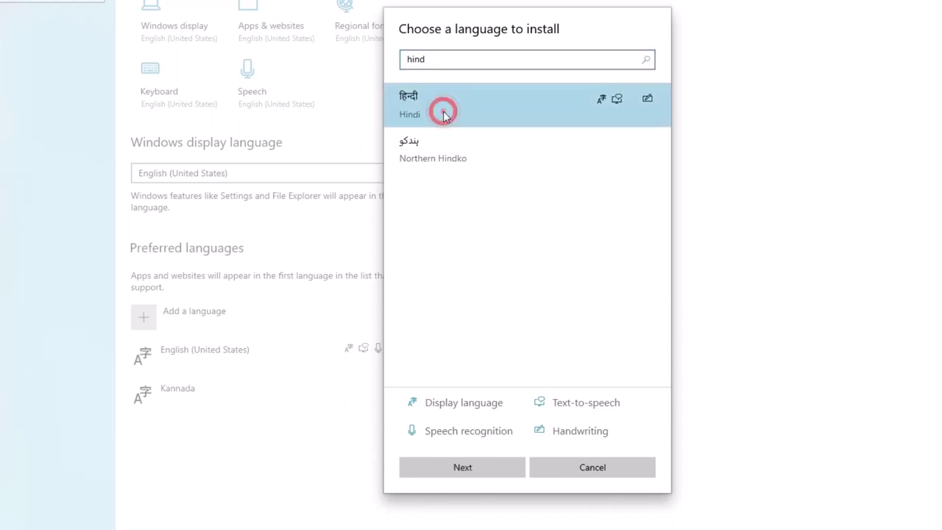
click(463, 469)
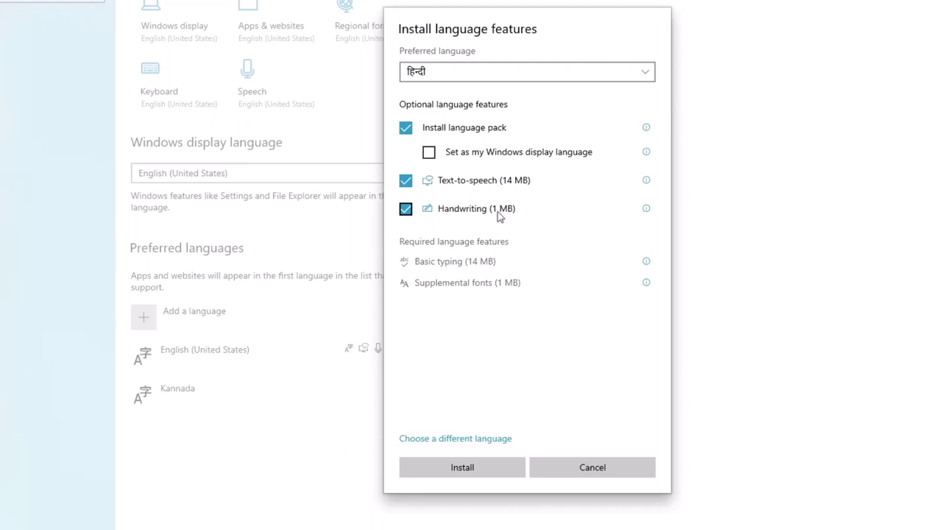
Step: Install Hindi with the language pack, Text-to-speech and Handwriting features checked
click(406, 209)
click(406, 181)
click(406, 184)
click(405, 208)
click(462, 468)
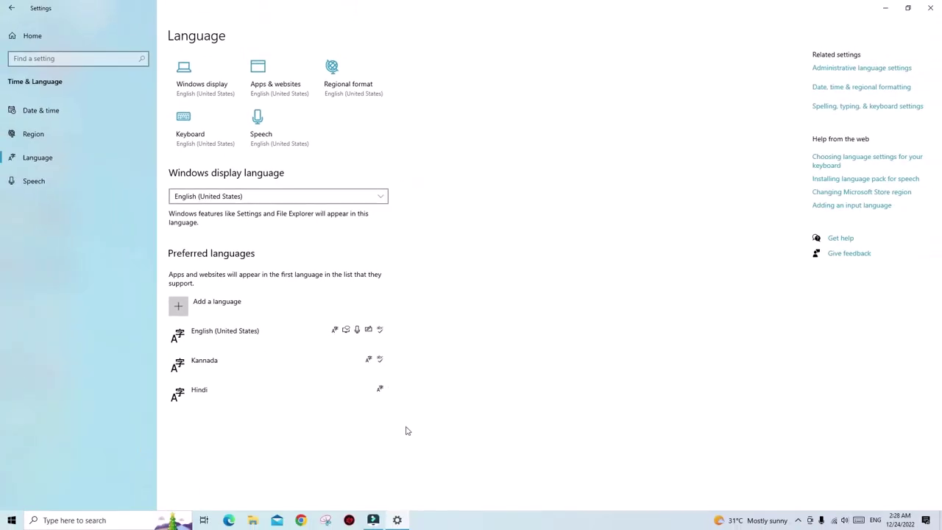
Step: Close Settings and launch Notepad from Windows search
click(930, 7)
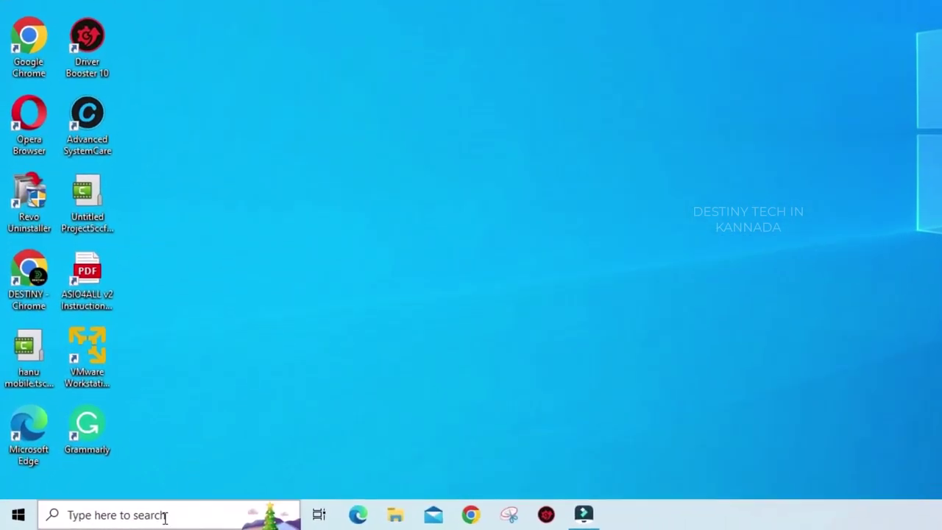
click(104, 520)
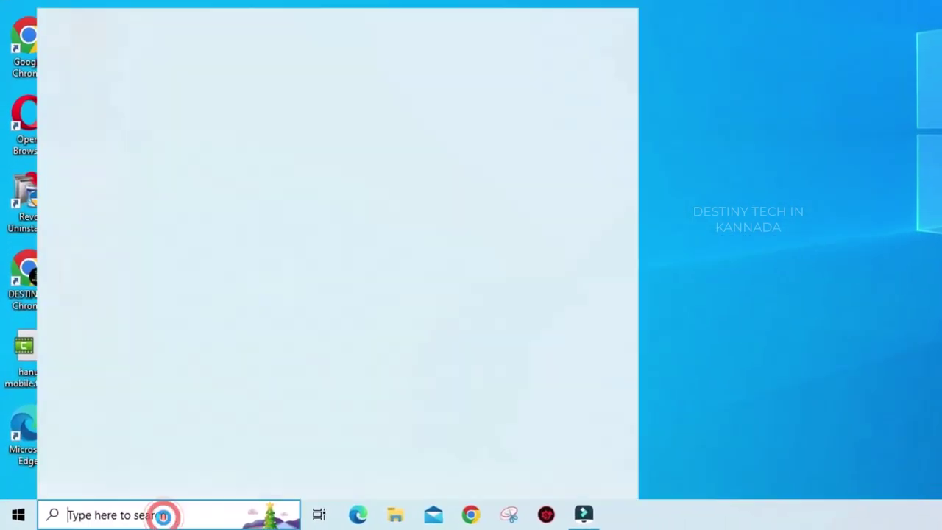
text(notepad)
click(151, 95)
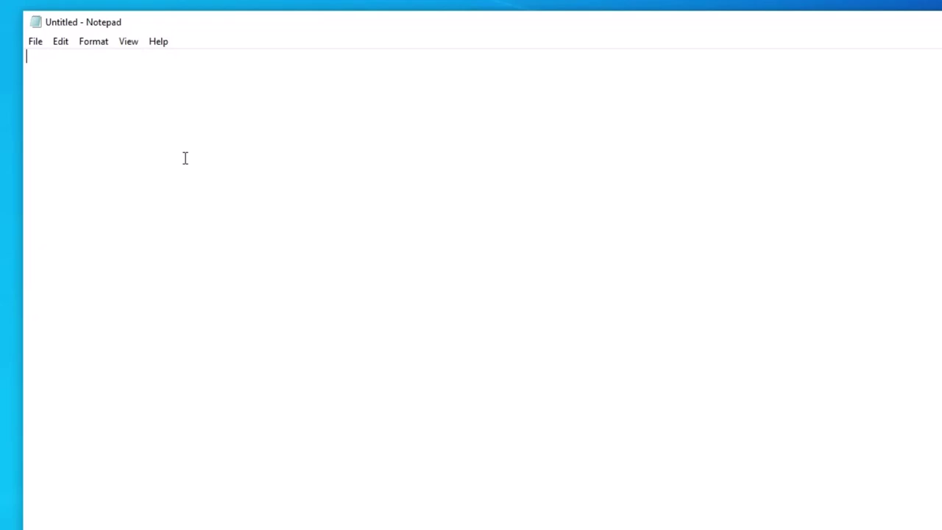
Step: Type a line of Latin letters, switch input to Hindi, and type a Devanagari second line
text(drfhzdfh)
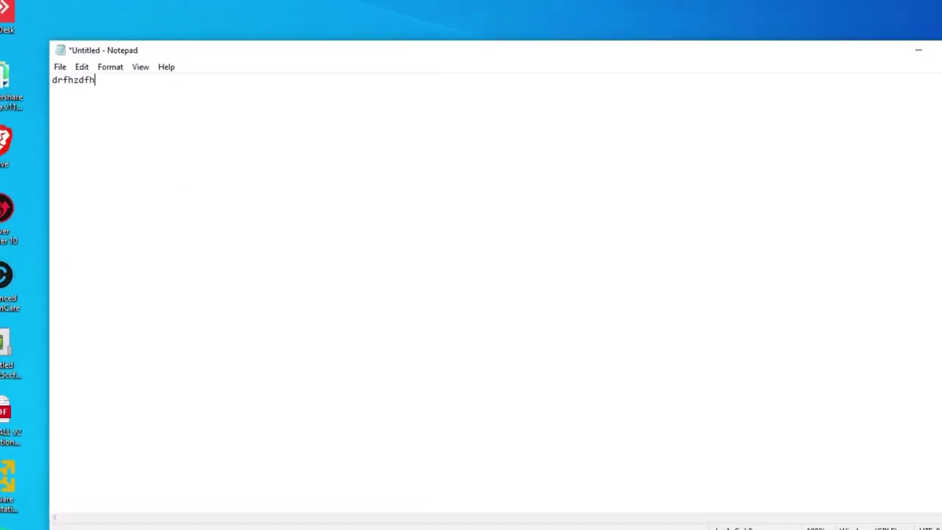
text(zdfhzdfhz)
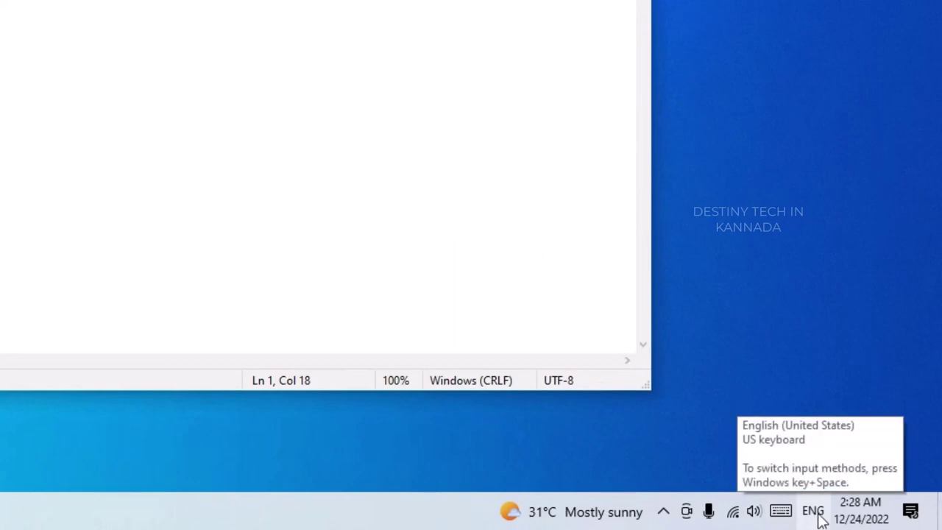
click(820, 518)
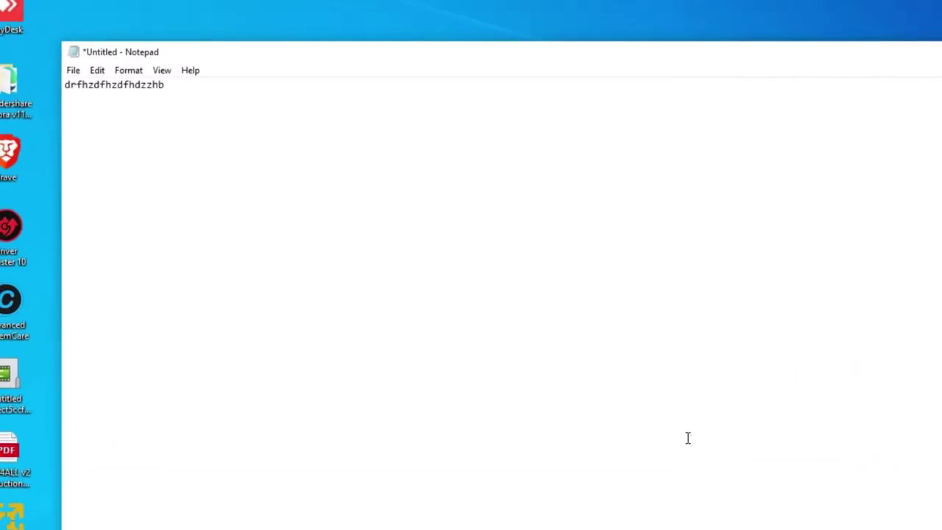
key(Return)
text(ठिपृठिप ीृबपृबपृ ेृबहरबृह ोाोबि)
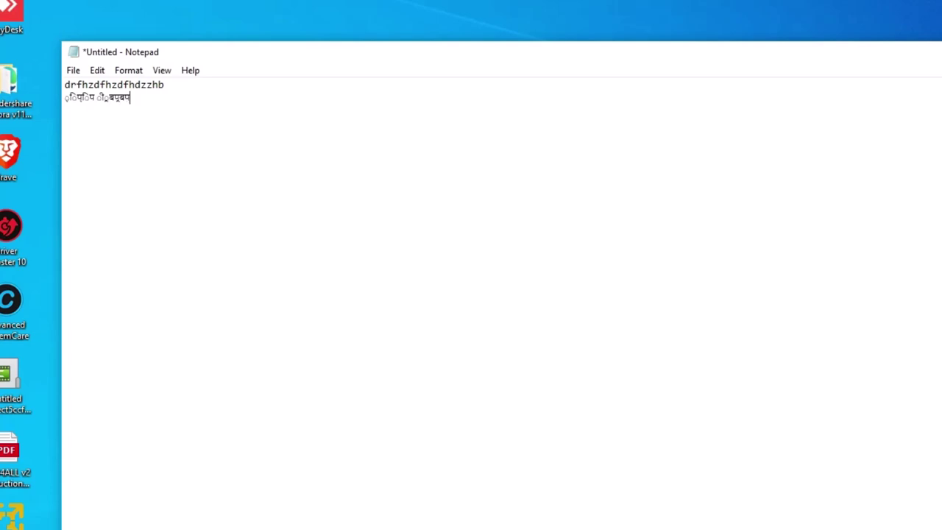
text( ेृृल)
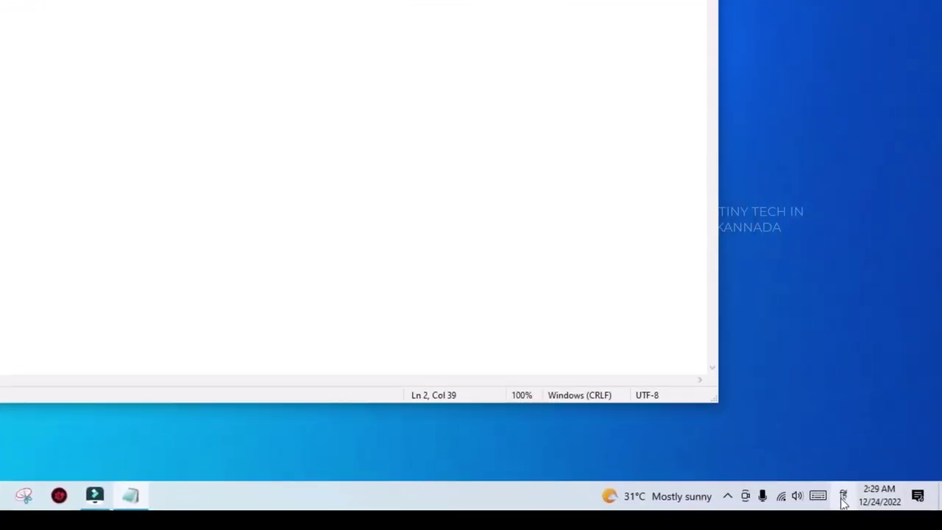
Step: Switch input to Kannada, type a third line in Kannada script, then close Notepad without saving
click(843, 497)
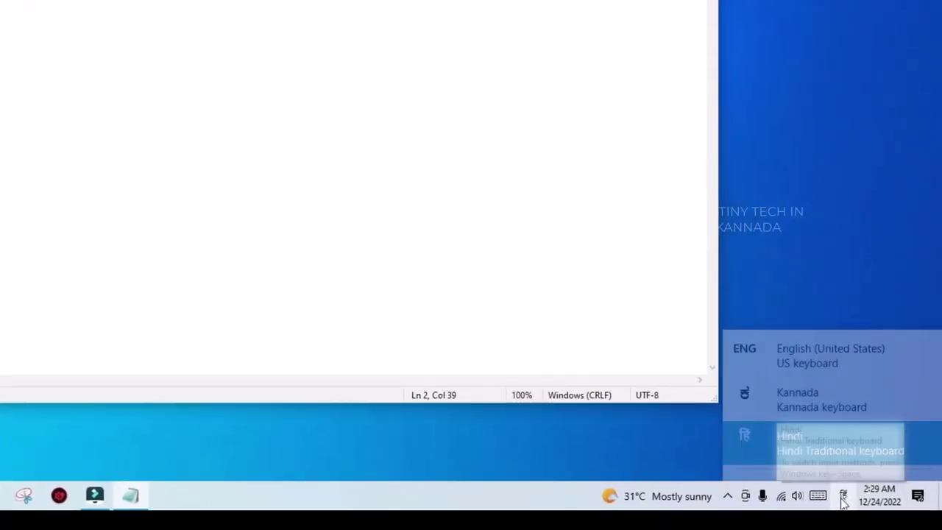
click(821, 377)
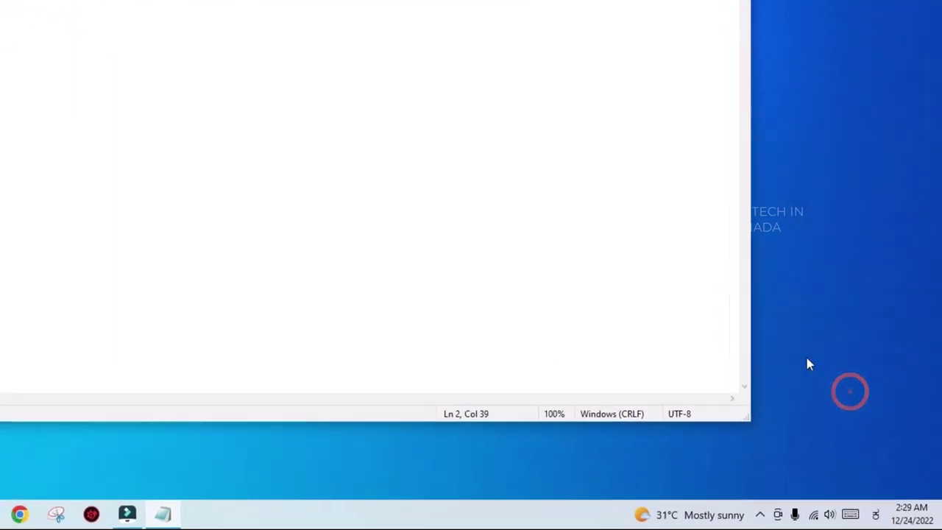
key(Return)
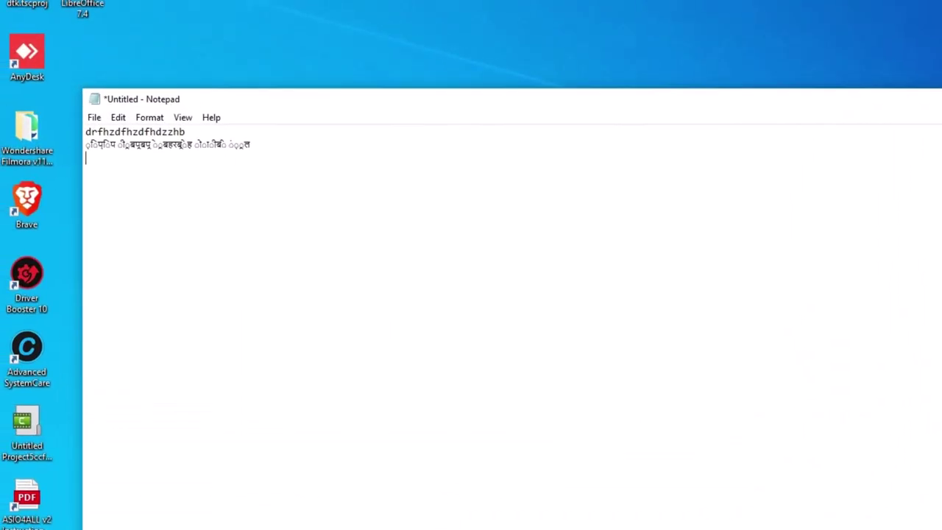
text(ತೀಕಿಕಬಜ ಫೋಲಹ ರಪರಪ್ಪಬೇಿೋರು)
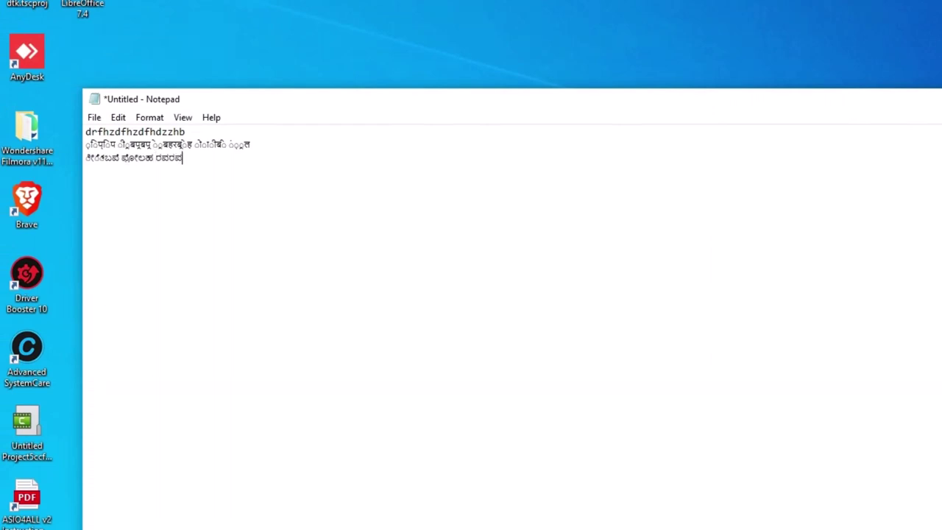
text( ಿೋರಪ್ರರುಕಿೋಗಿ ಖ)
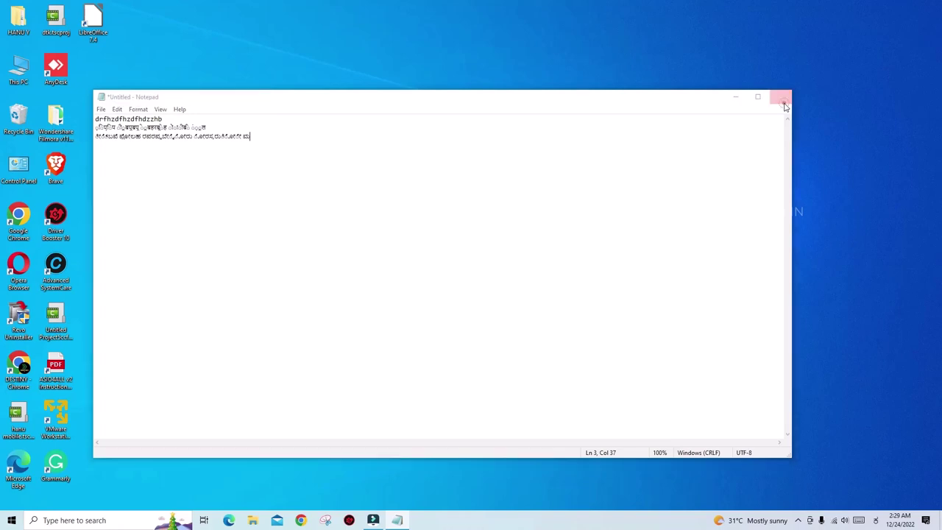
click(782, 101)
click(489, 261)
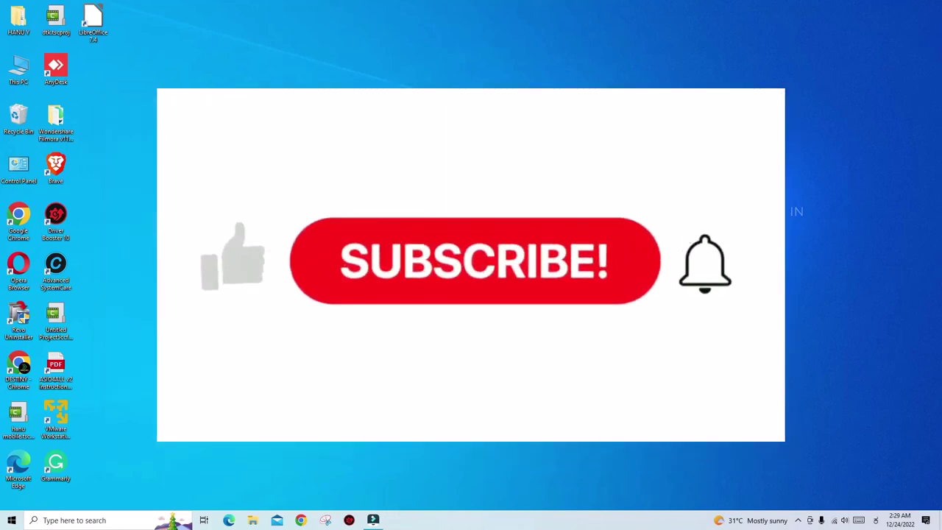